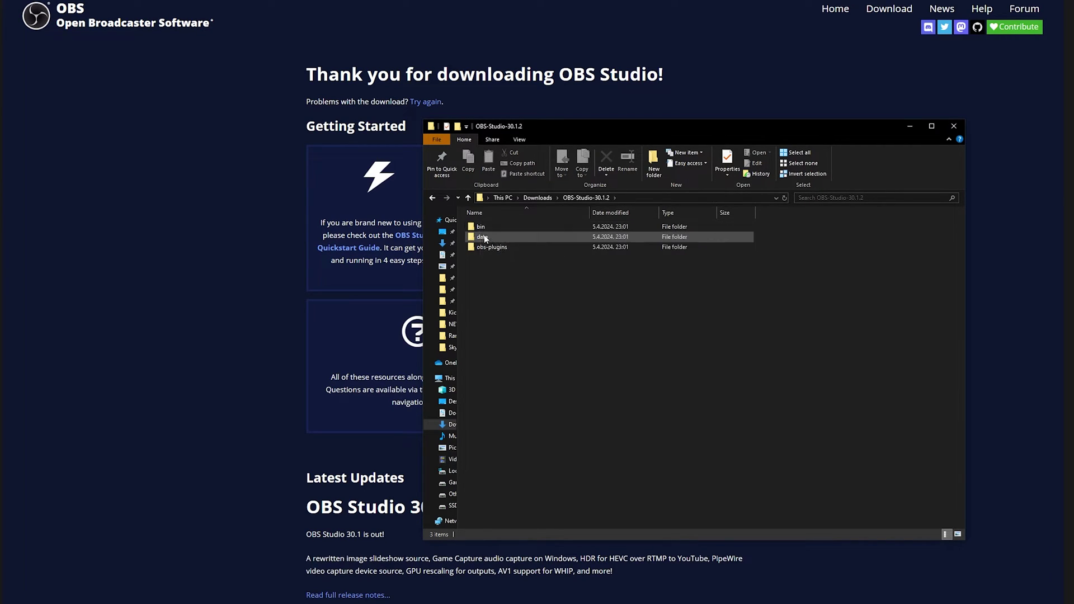
# Step: Go into bin\64bit and send obs64.exe to the desktop as a shortcut
pyautogui.click(482, 230)
pyautogui.doubleClick(481, 228)
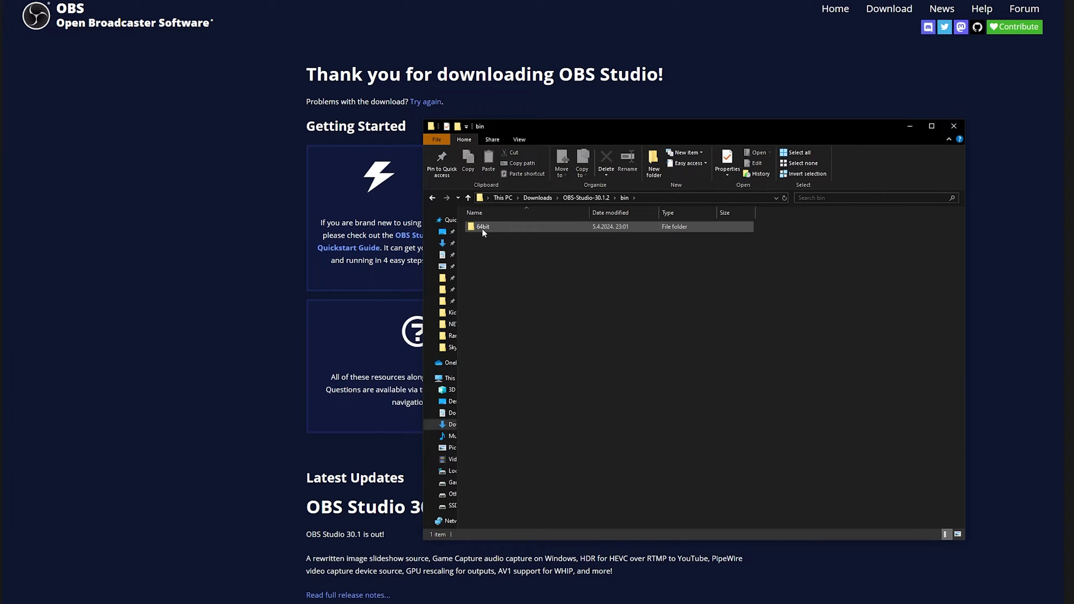
pyautogui.doubleClick(482, 228)
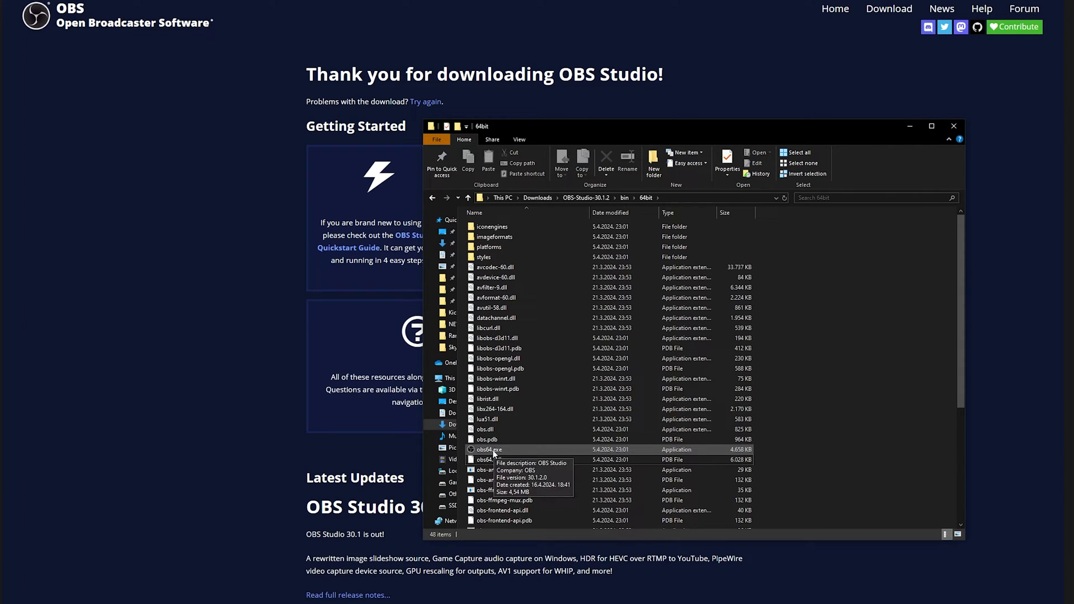
pyautogui.rightClick(494, 450)
pyautogui.moveTo(536, 369)
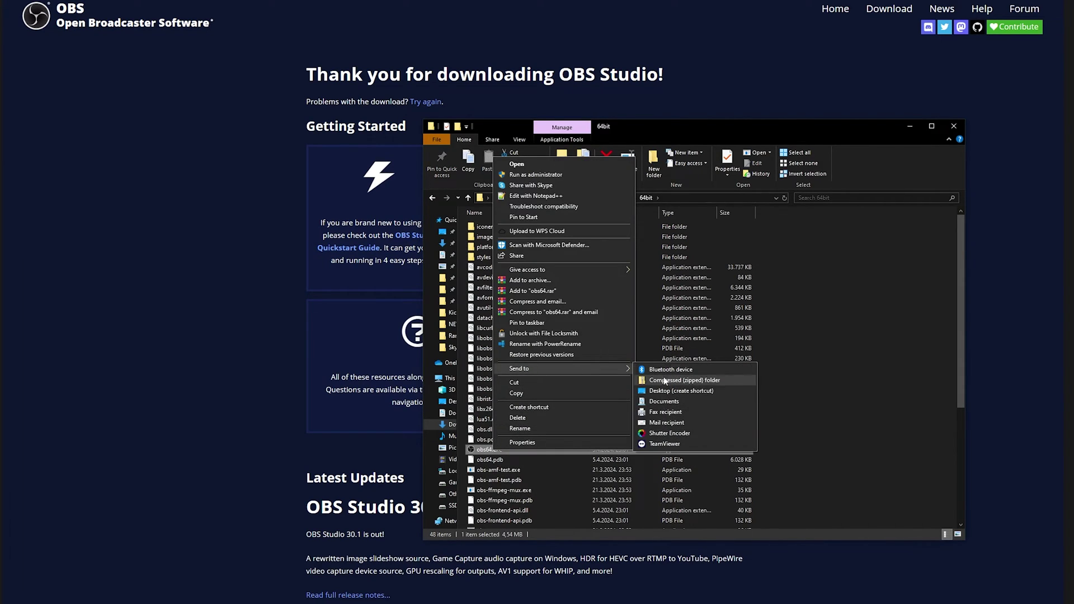
pyautogui.click(670, 394)
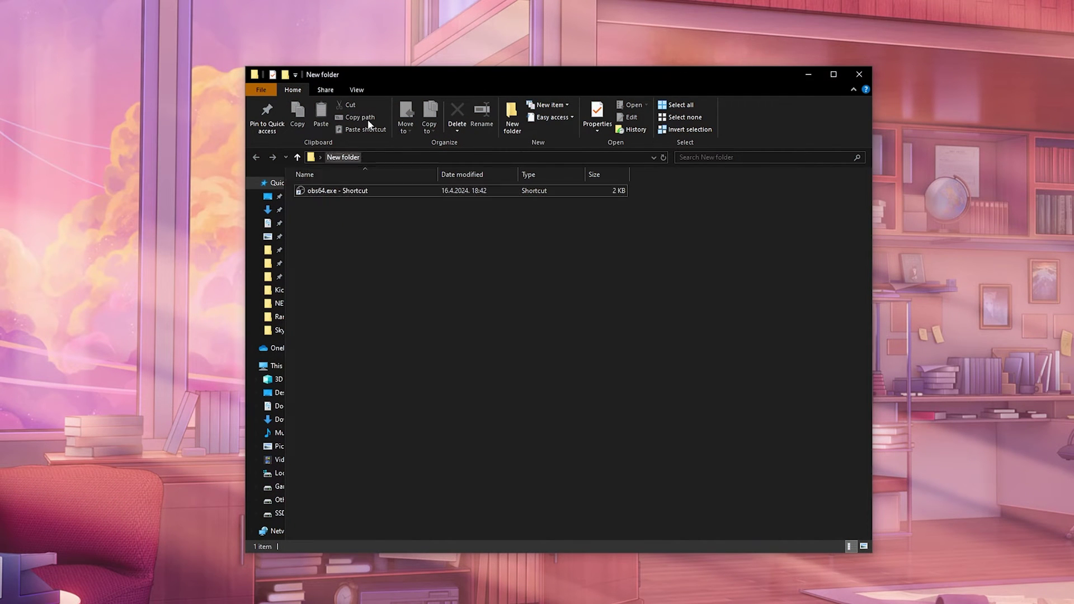
# Step: Open the Properties dialog of the obs64.exe shortcut
pyautogui.moveTo(392, 75); pyautogui.dragTo(391, 64)
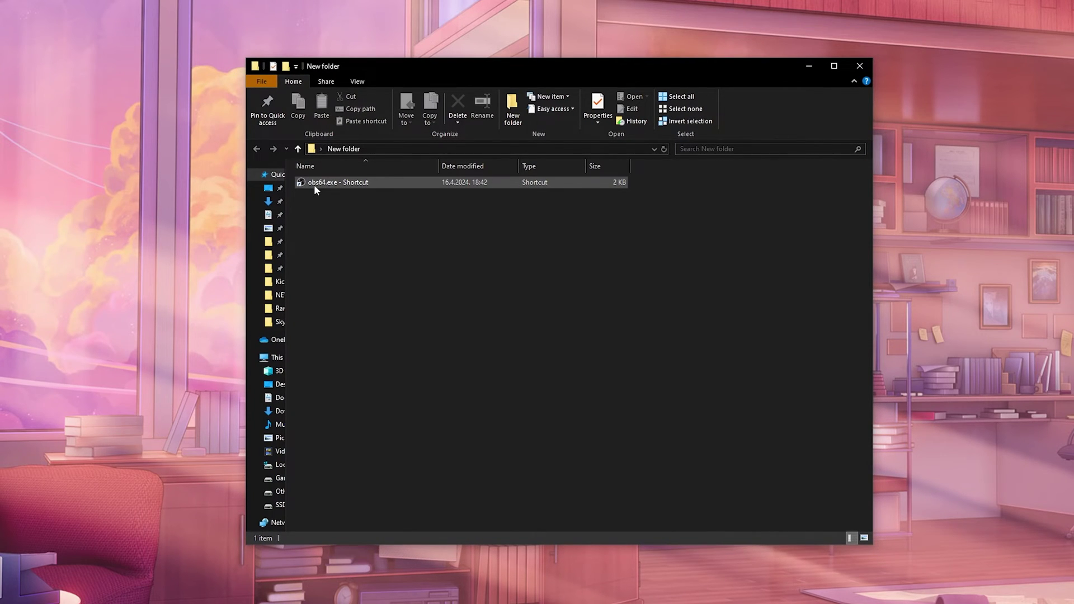
pyautogui.moveTo(314, 185)
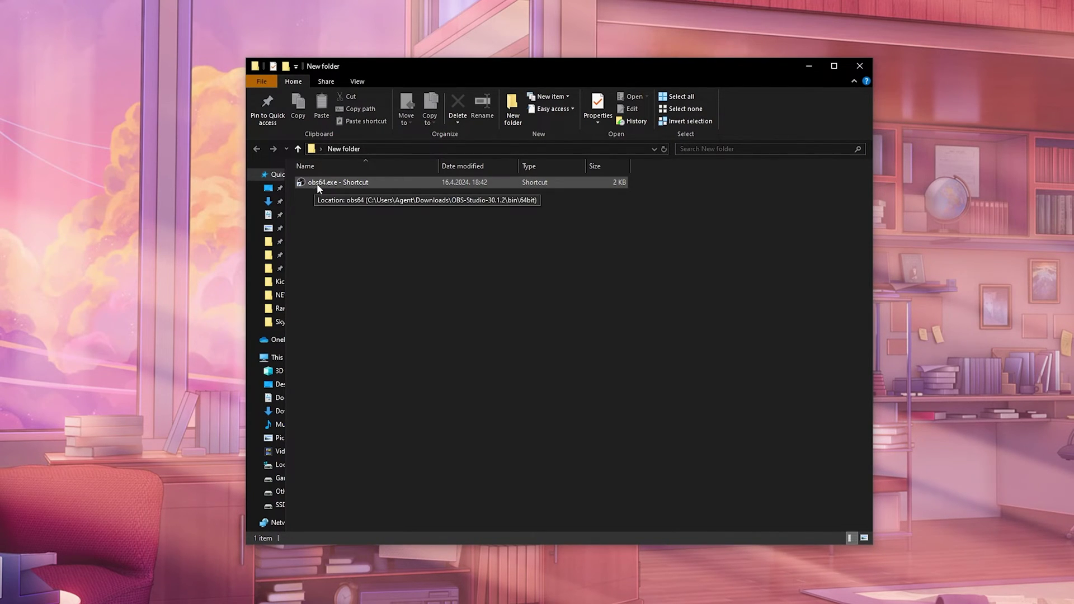
pyautogui.rightClick(322, 185)
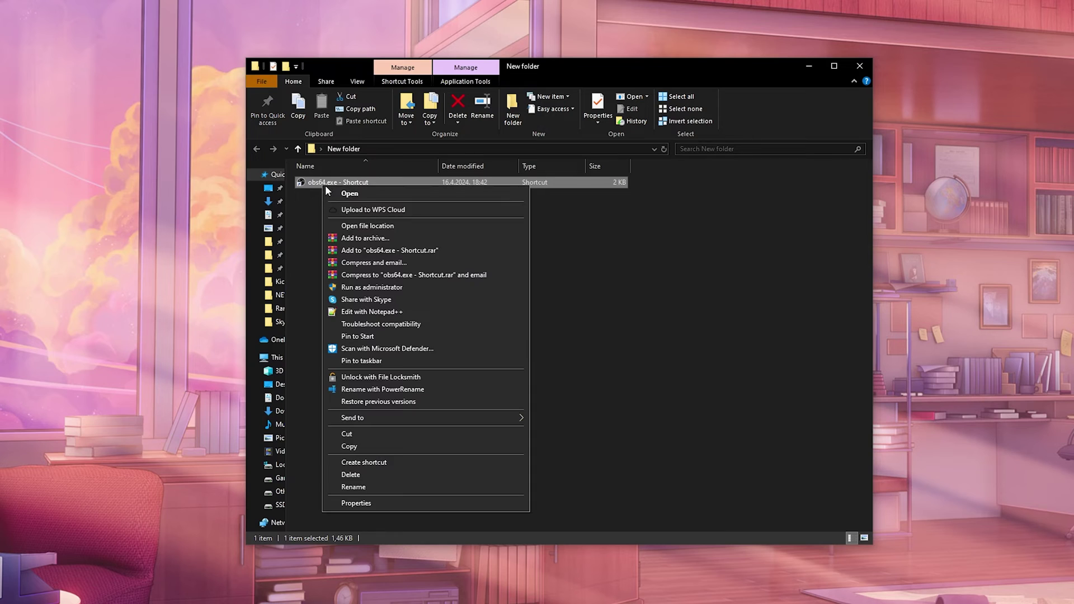
pyautogui.click(407, 502)
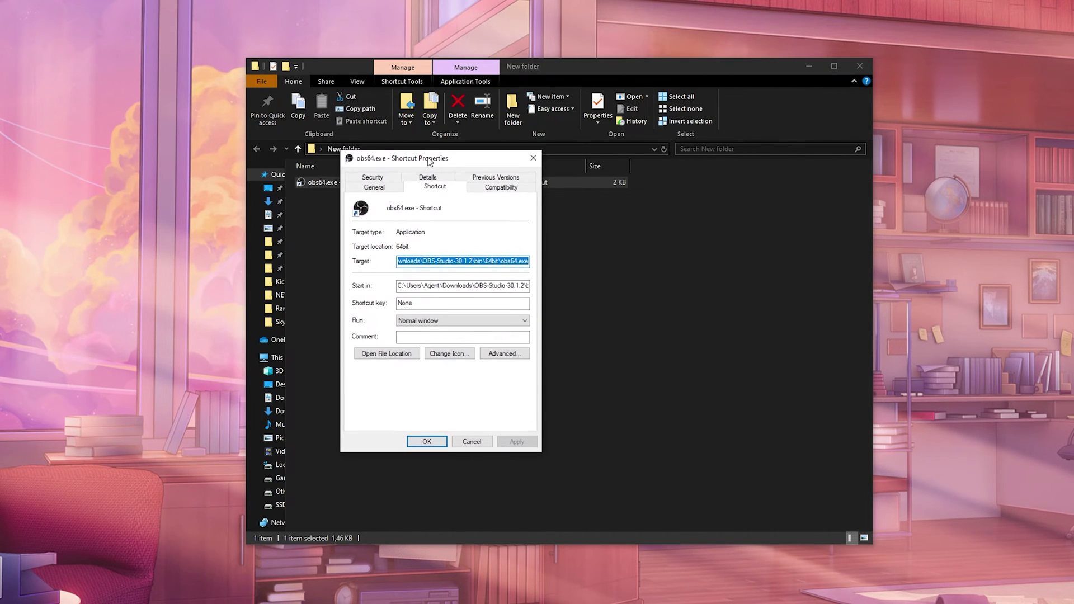
pyautogui.moveTo(415, 194); pyautogui.dragTo(429, 160)
# Step: Append --portable to the end of the shortcut's Target path and apply it
pyautogui.click(438, 265)
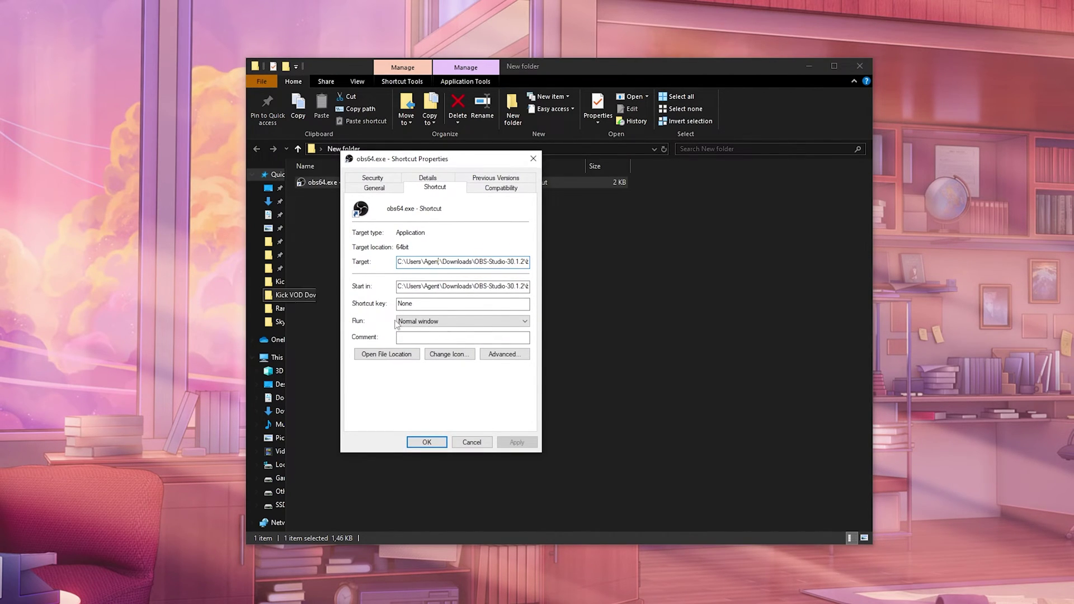
pyautogui.doubleClick(445, 262)
pyautogui.click(445, 261)
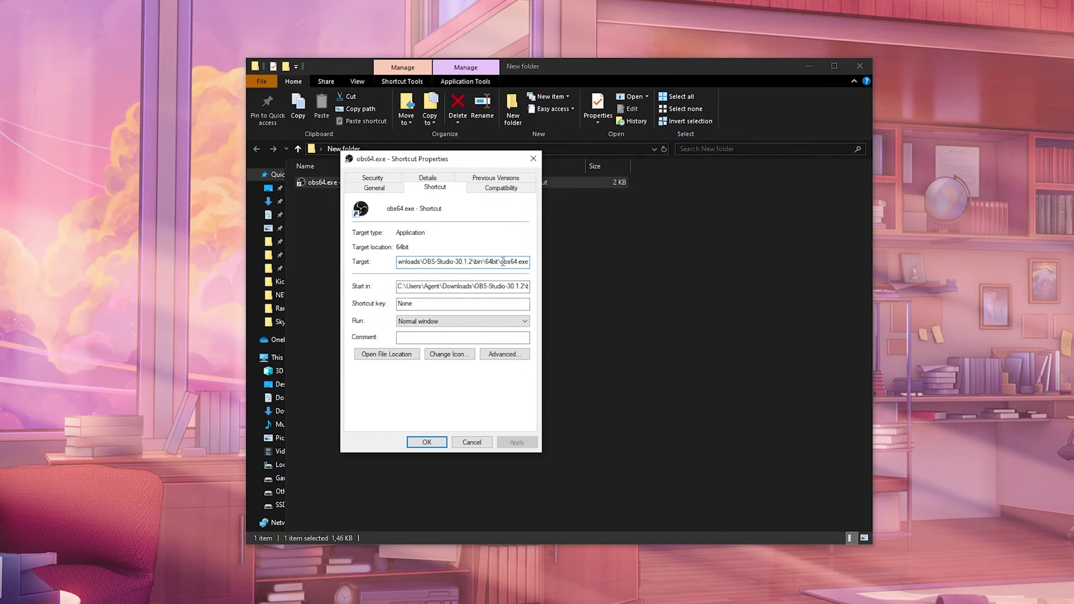
pyautogui.doubleClick(449, 263)
pyautogui.click(451, 263)
pyautogui.moveTo(442, 262); pyautogui.dragTo(529, 262)
pyautogui.click(441, 262)
pyautogui.doubleClick(456, 253)
pyautogui.press('End')
pyautogui.write('--')
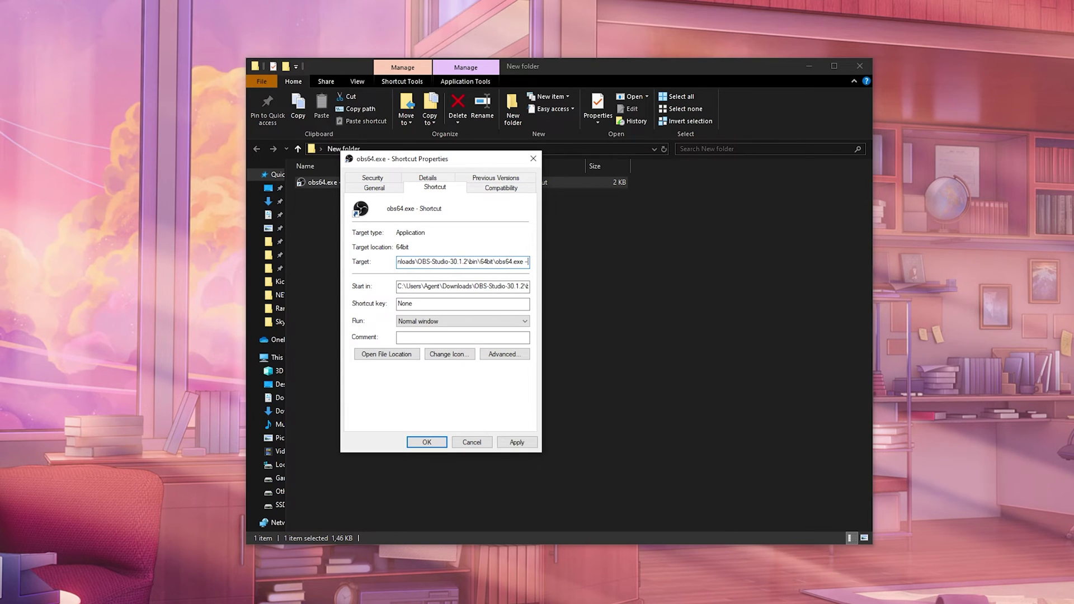
pyautogui.write('portable')
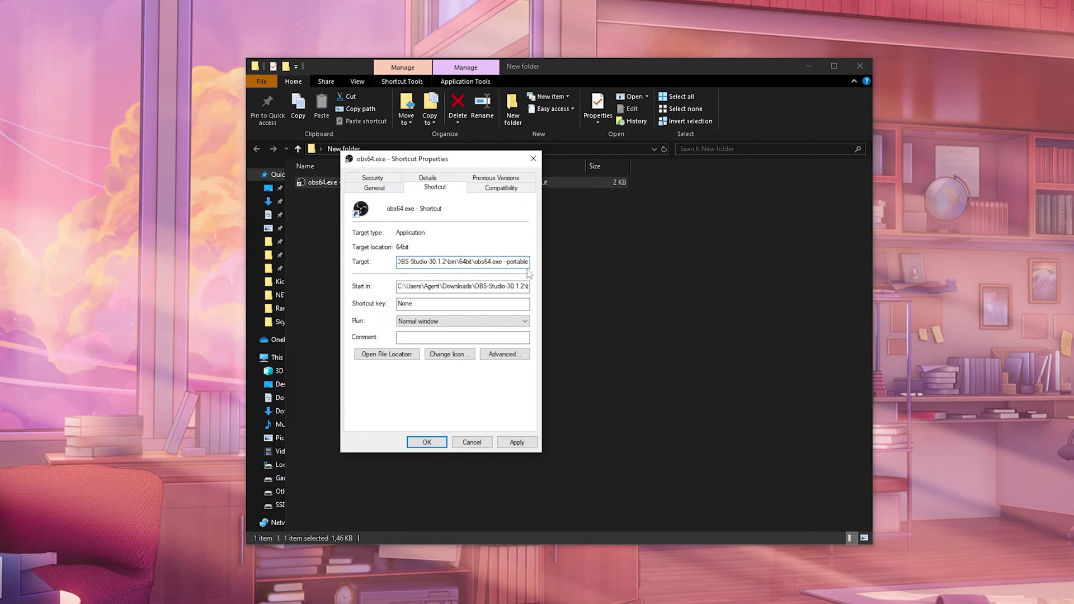
pyautogui.click(517, 443)
# Step: Close Properties and rename the shortcut to 'OBS Portable'
pyautogui.click(424, 441)
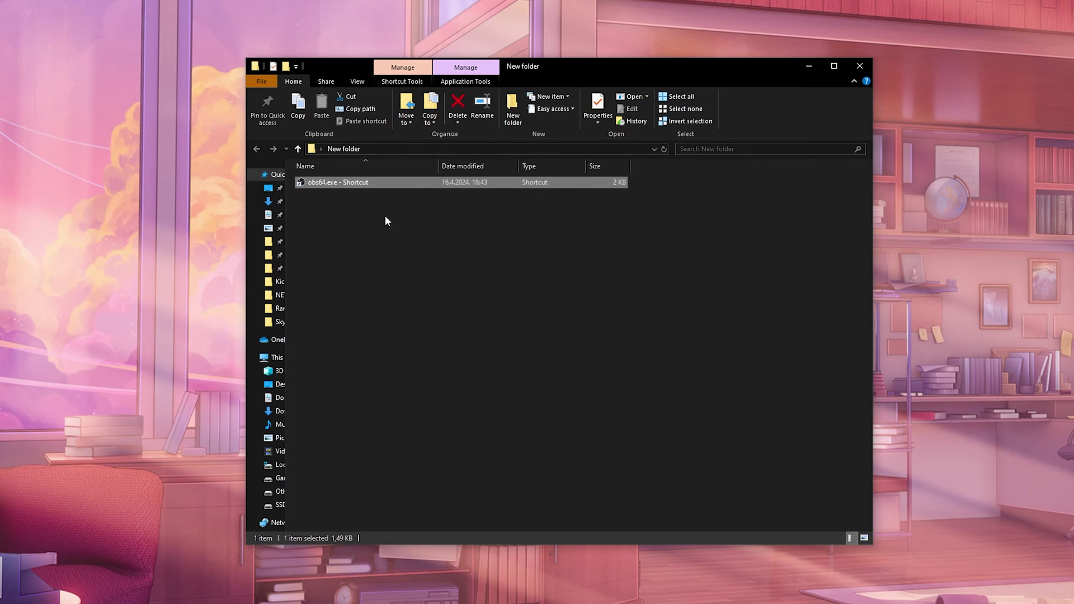
pyautogui.rightClick(366, 186)
pyautogui.click(423, 489)
pyautogui.write('OBS Portable')
pyautogui.press('Return')
# Step: Launch OBS from the 'OBS Portable' shortcut and cancel its Auto-Configuration Wizard
pyautogui.doubleClick(324, 183)
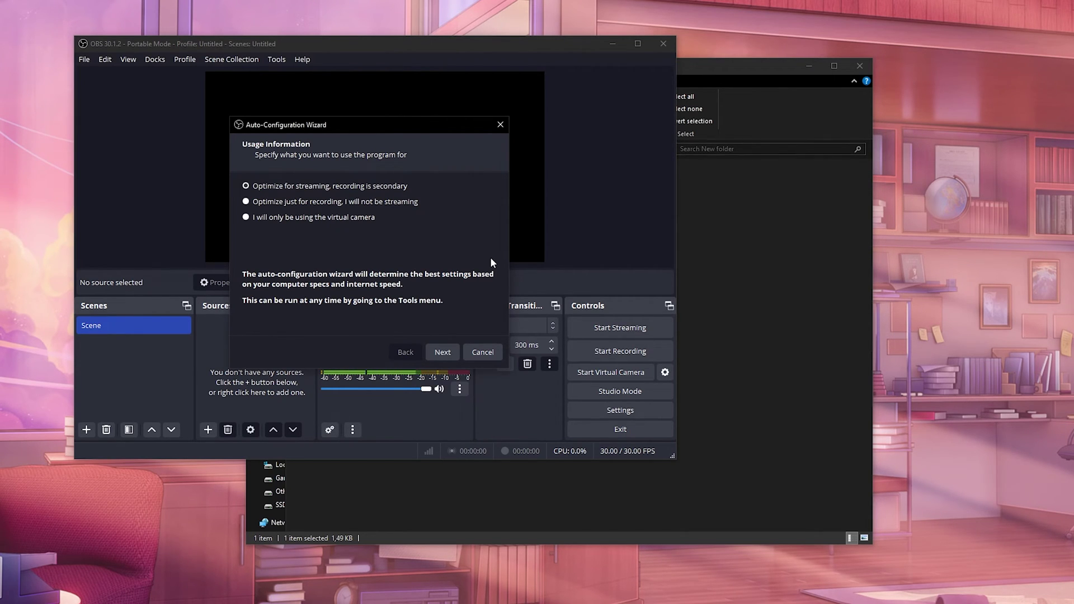
pyautogui.click(482, 352)
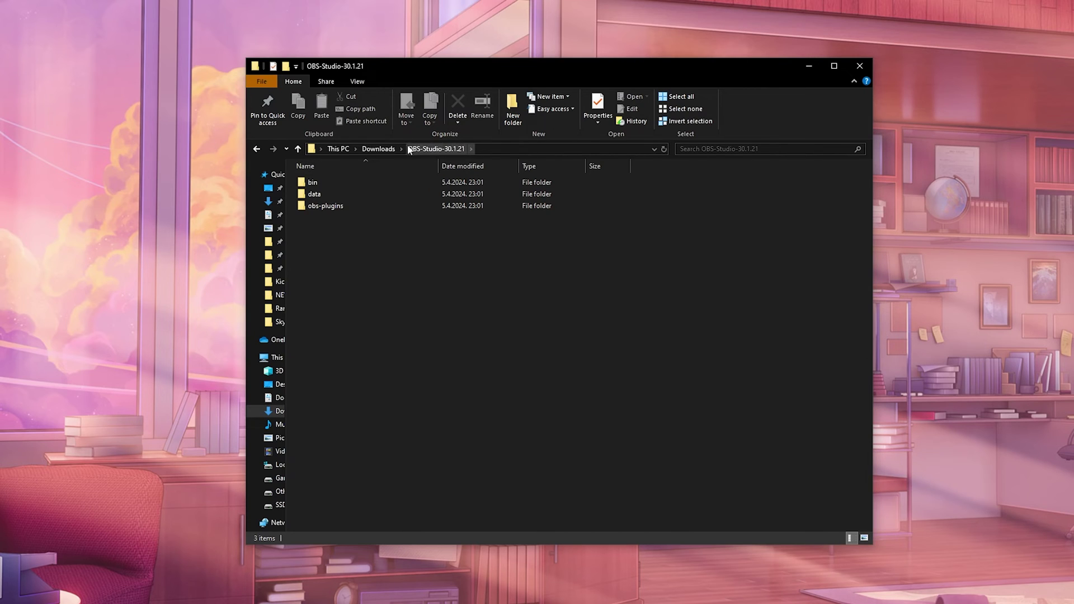
# Step: In the OBS-Studio-30.1.21 copy, send bin\64bit\obs64.exe to the desktop as a shortcut
pyautogui.doubleClick(311, 185)
pyautogui.doubleClick(318, 184)
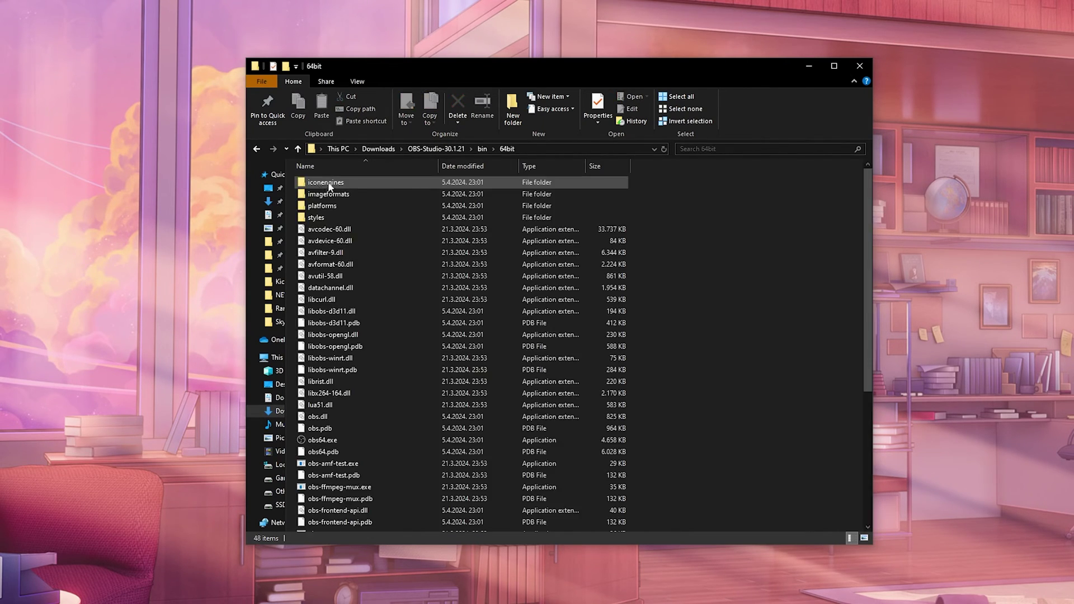
pyautogui.rightClick(324, 442)
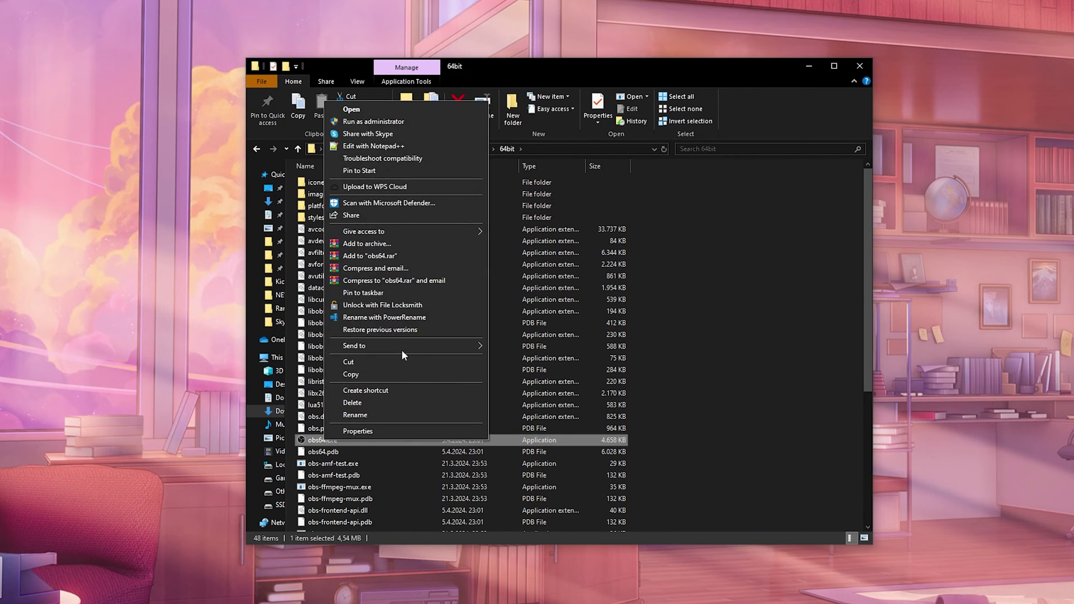
pyautogui.moveTo(401, 345)
pyautogui.click(535, 371)
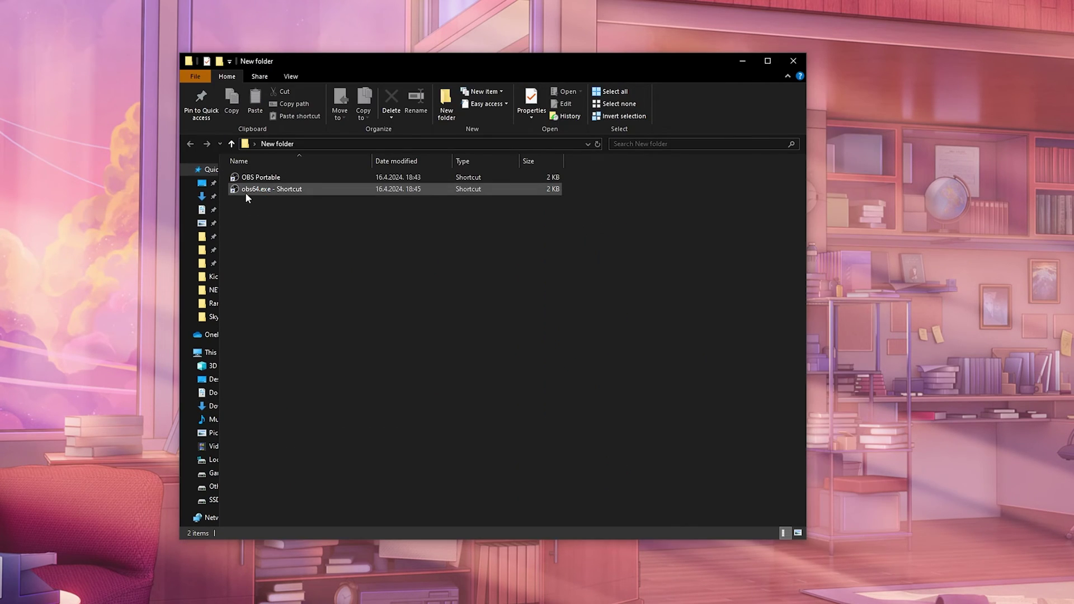
# Step: Append --portable to the new shortcut's Target and apply the change
pyautogui.rightClick(256, 190)
pyautogui.click(303, 510)
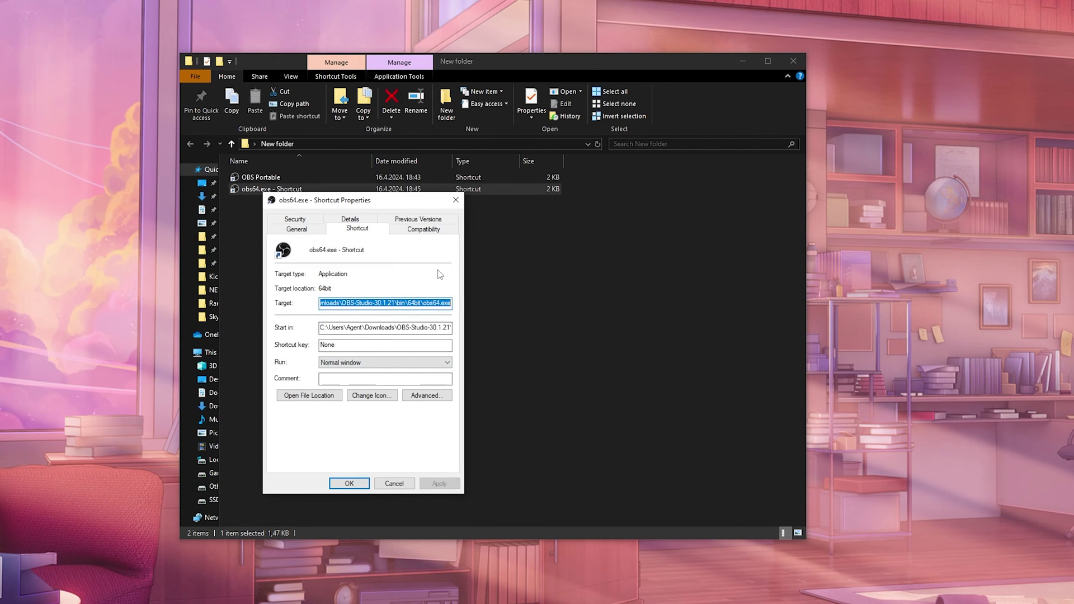
pyautogui.click(448, 305)
pyautogui.write('--port')
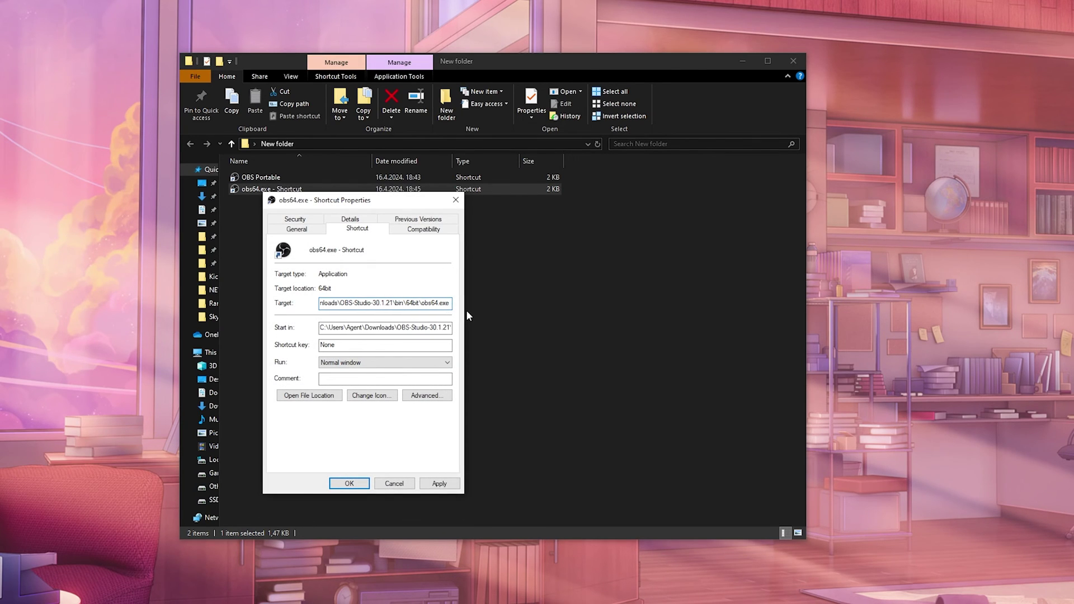
pyautogui.write('able')
pyautogui.click(431, 484)
pyautogui.click(349, 483)
# Step: Launch a portable OBS from each shortcut, cancel the wizard, and arrange the windows side by side
pyautogui.doubleClick(274, 190)
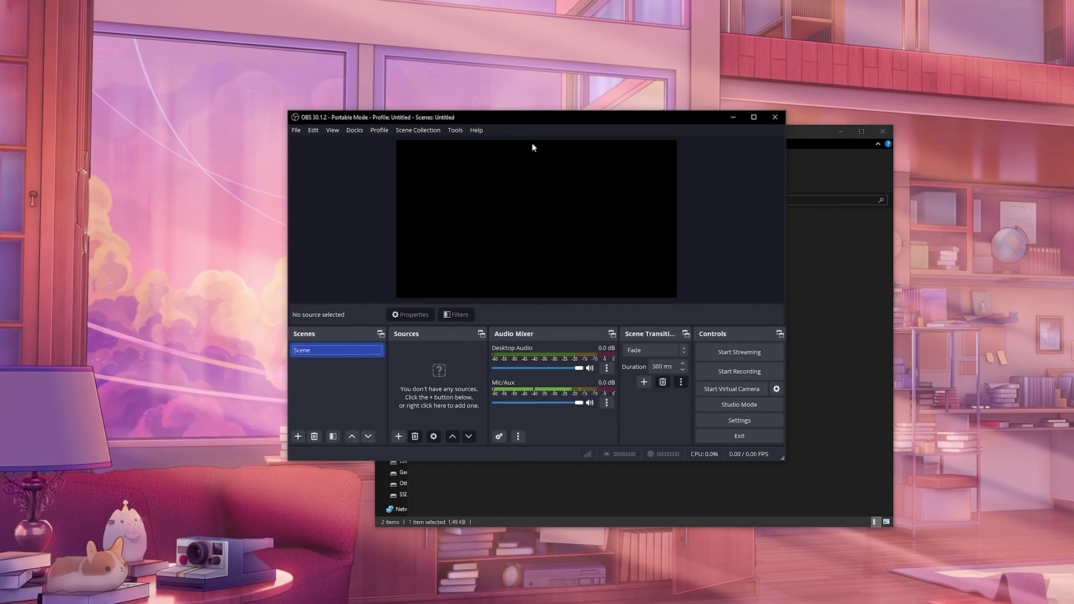
pyautogui.moveTo(529, 116); pyautogui.dragTo(239, 0)
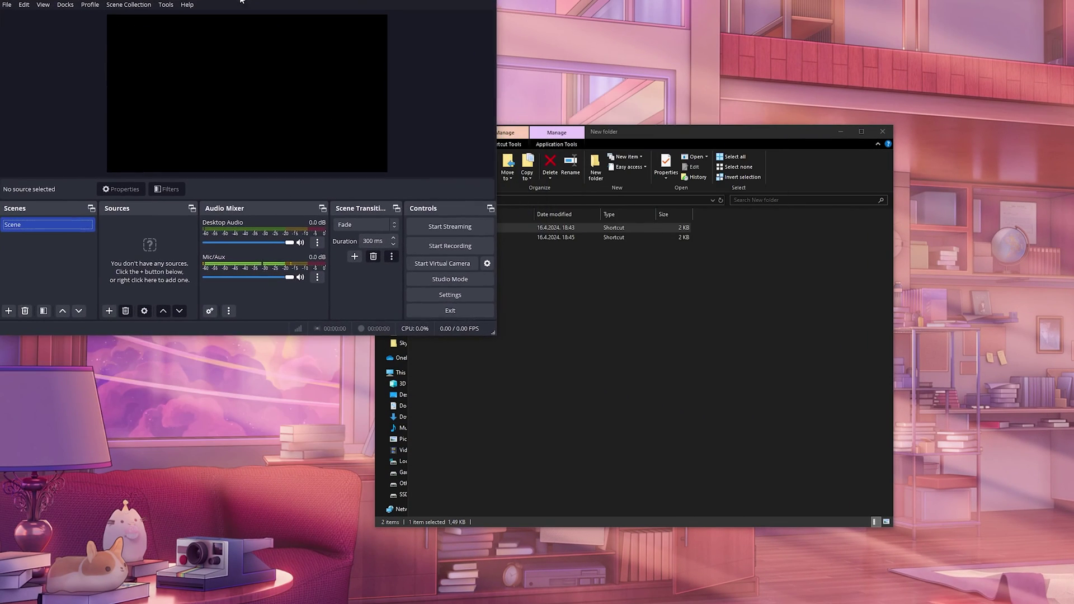
pyautogui.click(459, 238)
pyautogui.doubleClick(454, 236)
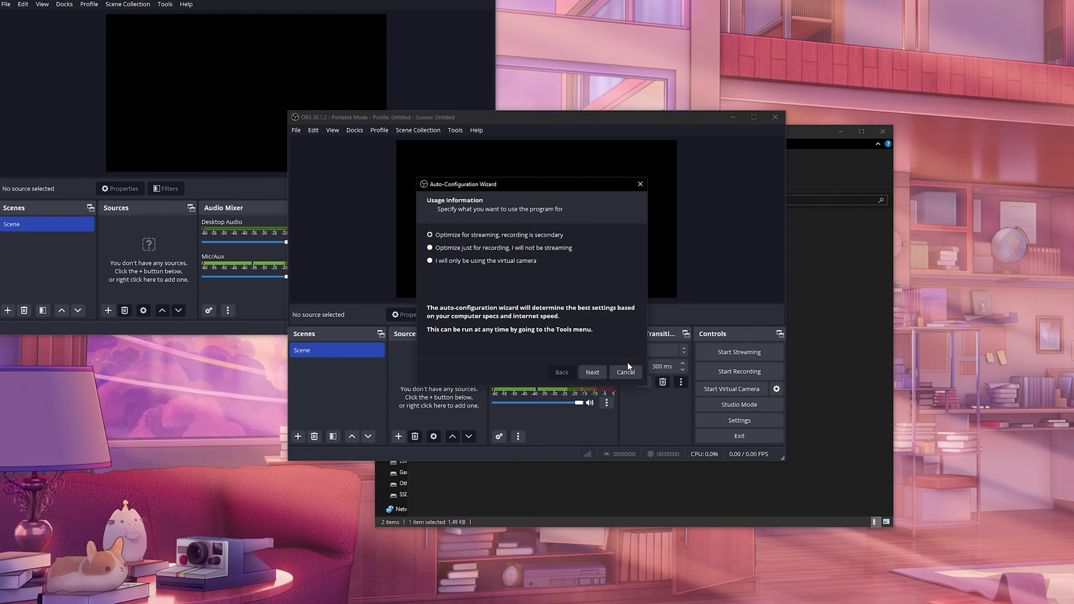
pyautogui.click(626, 370)
pyautogui.moveTo(619, 121); pyautogui.dragTo(774, 31)
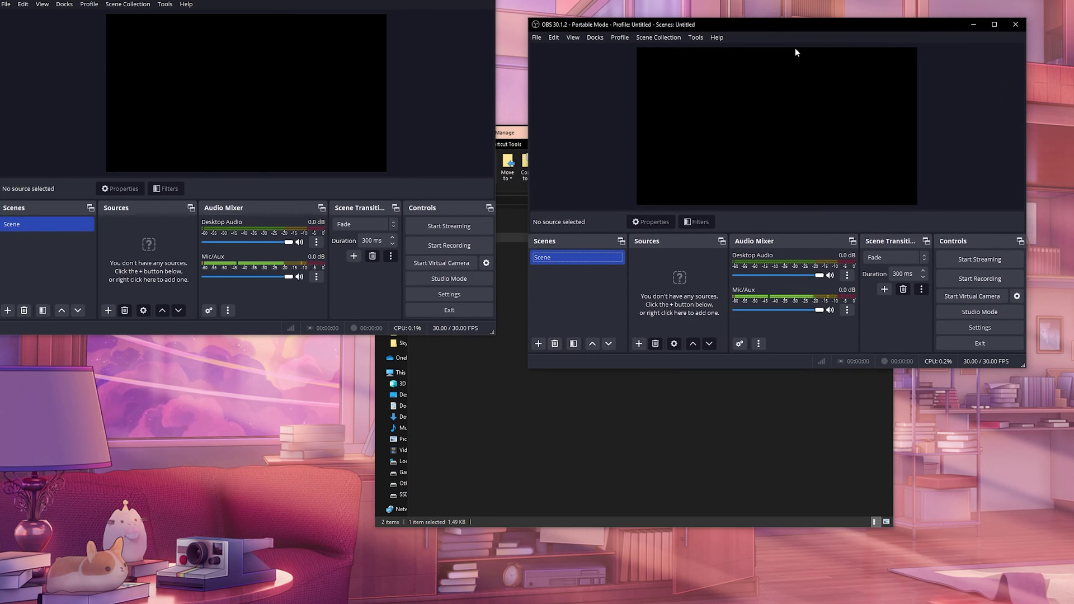